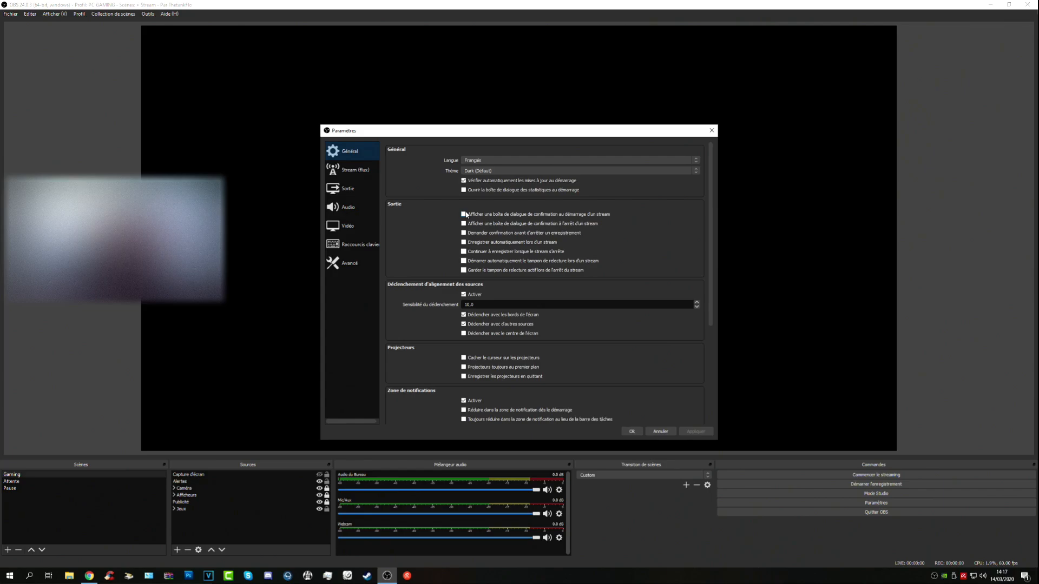
Review the available streaming services in the stream settings and open the output settings.
left_click(352, 175)
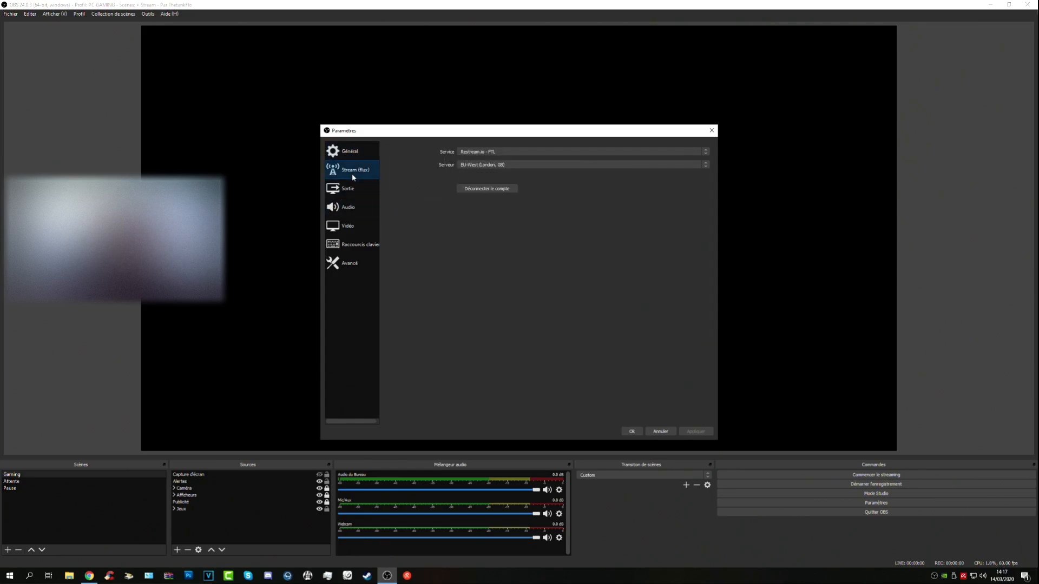
left_click(478, 154)
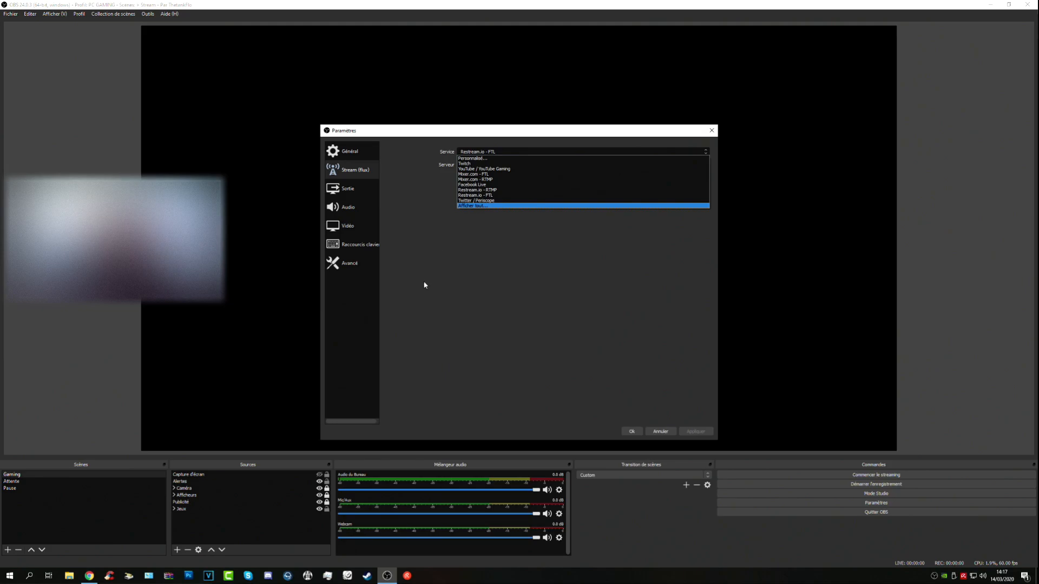
left_click(346, 189)
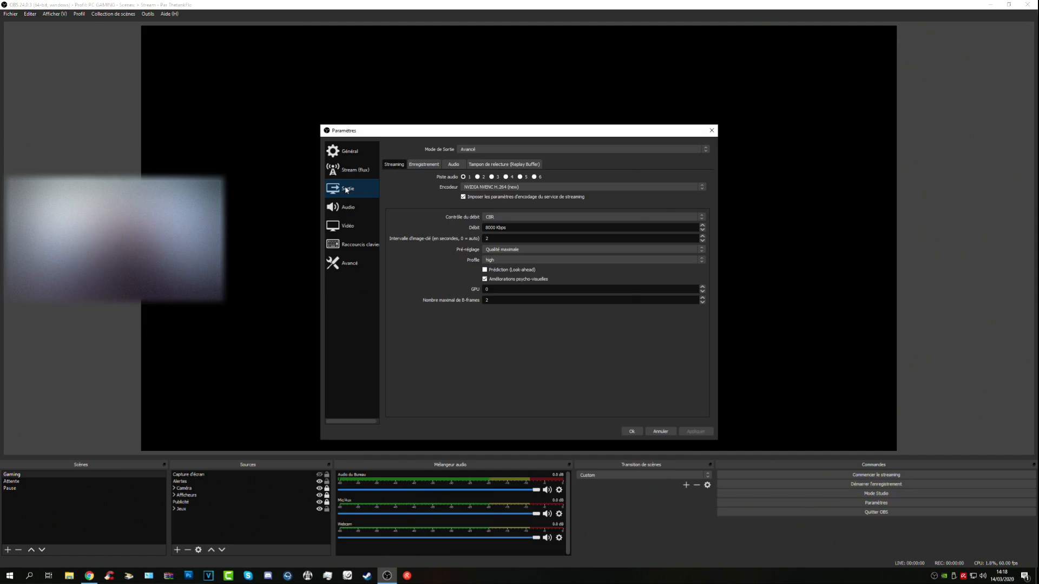
Try x264 as the streaming encoder and switch back to NVIDIA NVENC H.264 (new).
left_click(498, 187)
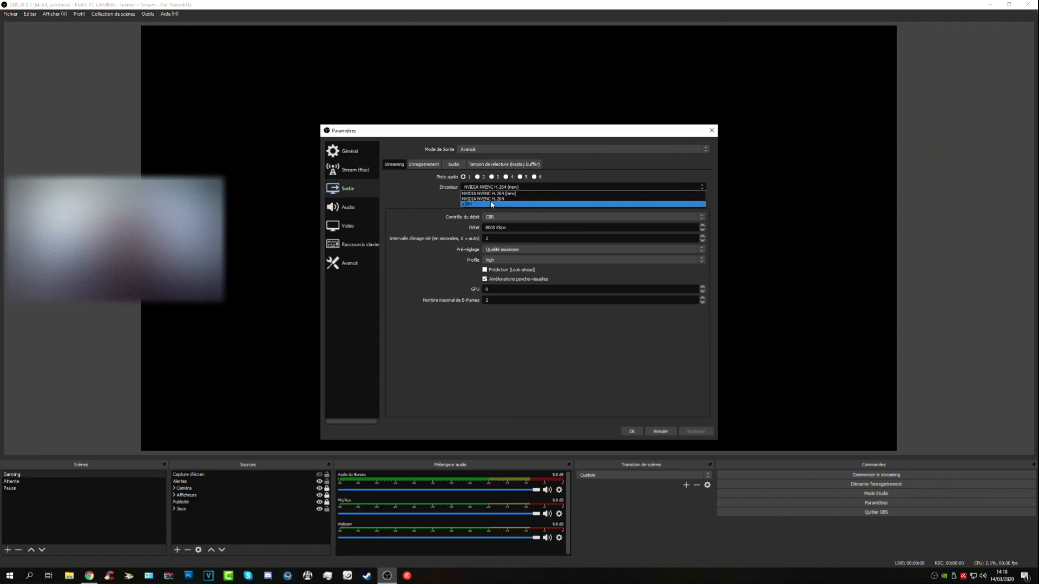
left_click(491, 204)
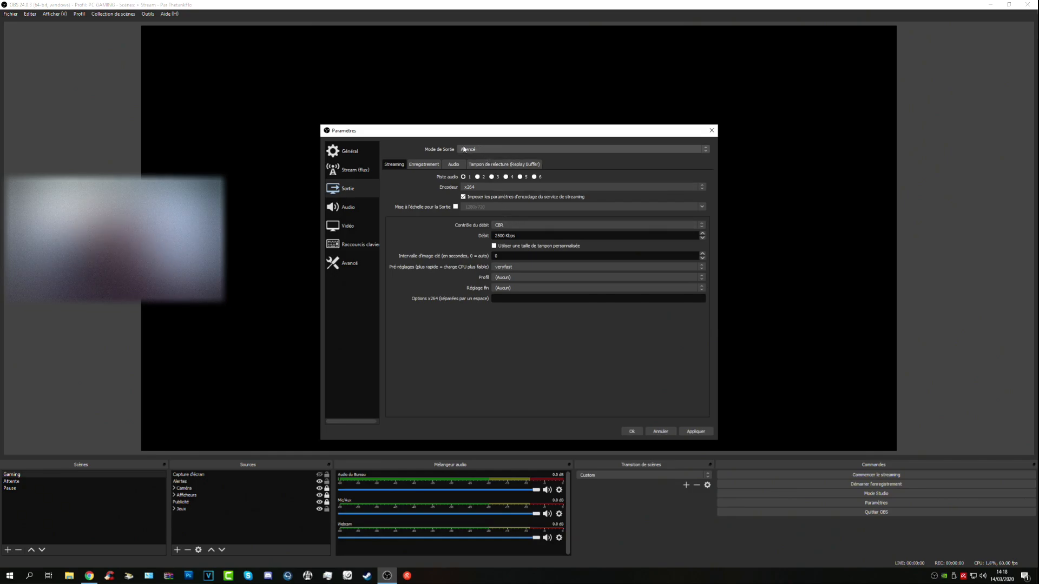
left_click(486, 150)
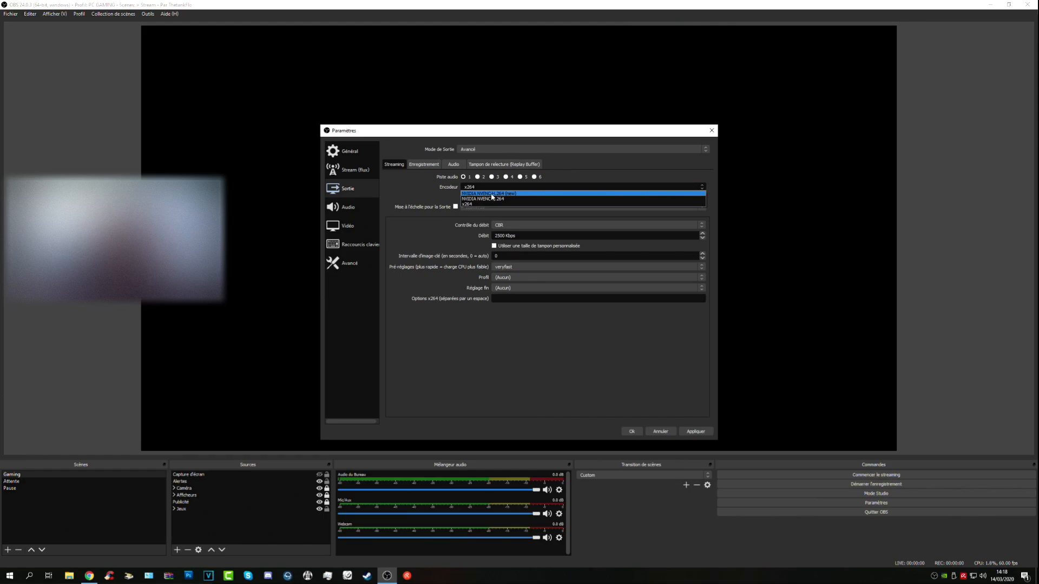
left_click(492, 194)
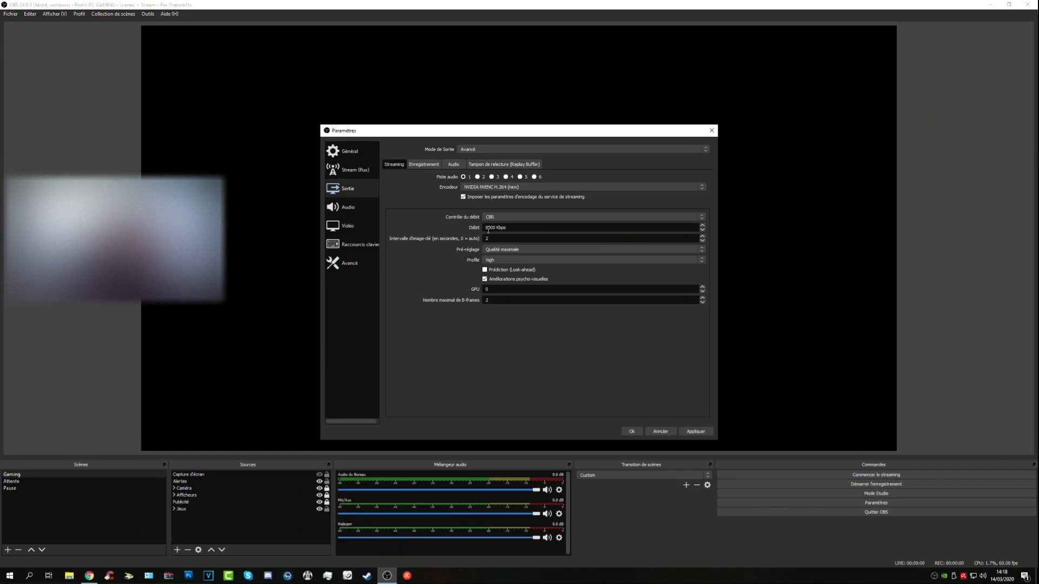
Switch to Chrome and look up the recommended video bitrate range for 1080p at 60 fps on the YouTube help page.
key("alt+Tab")
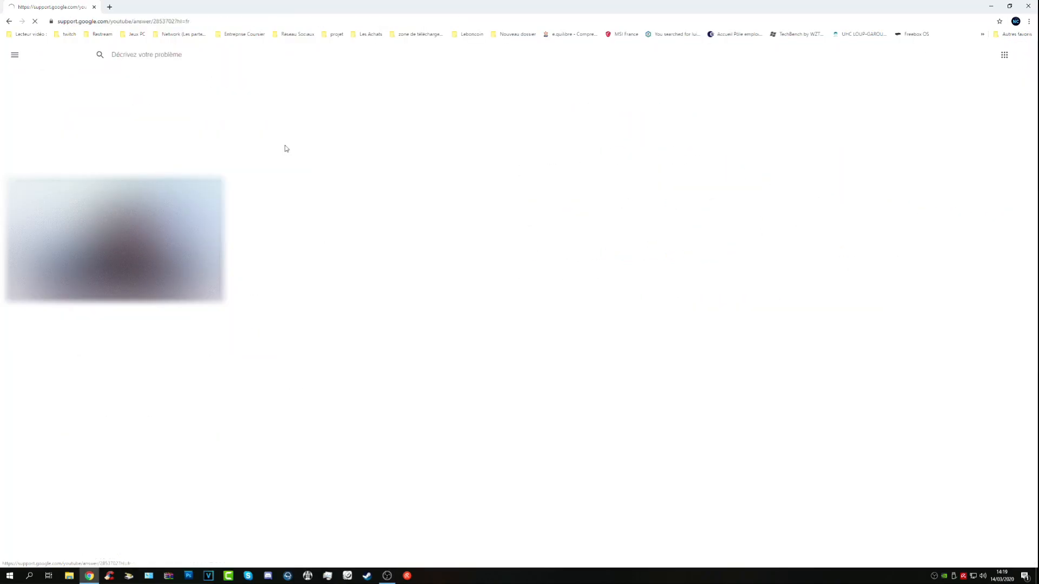
scroll(292, 214, "down", 4)
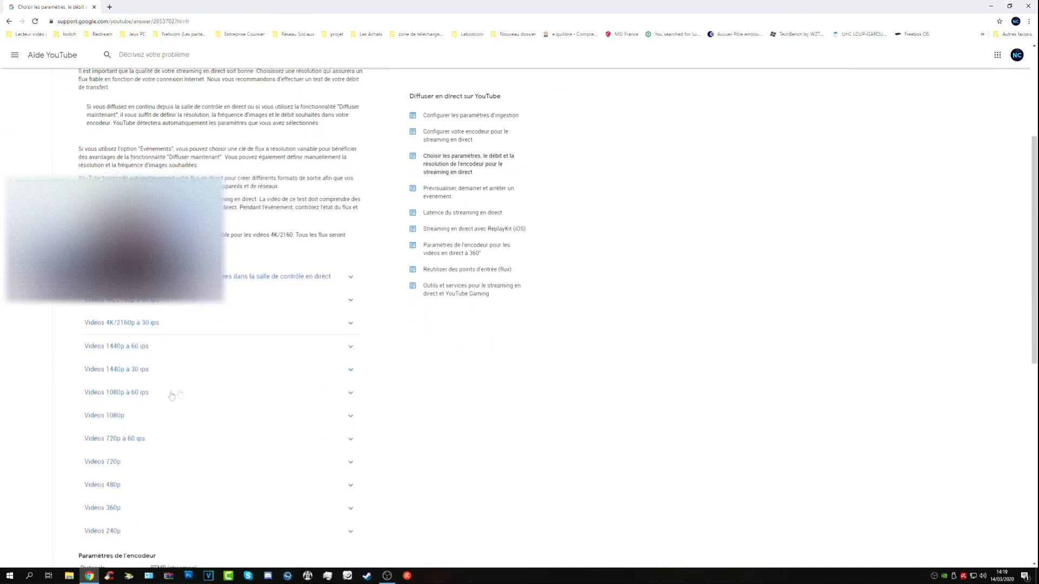
left_click(142, 398)
scroll(142, 398, "down", 1)
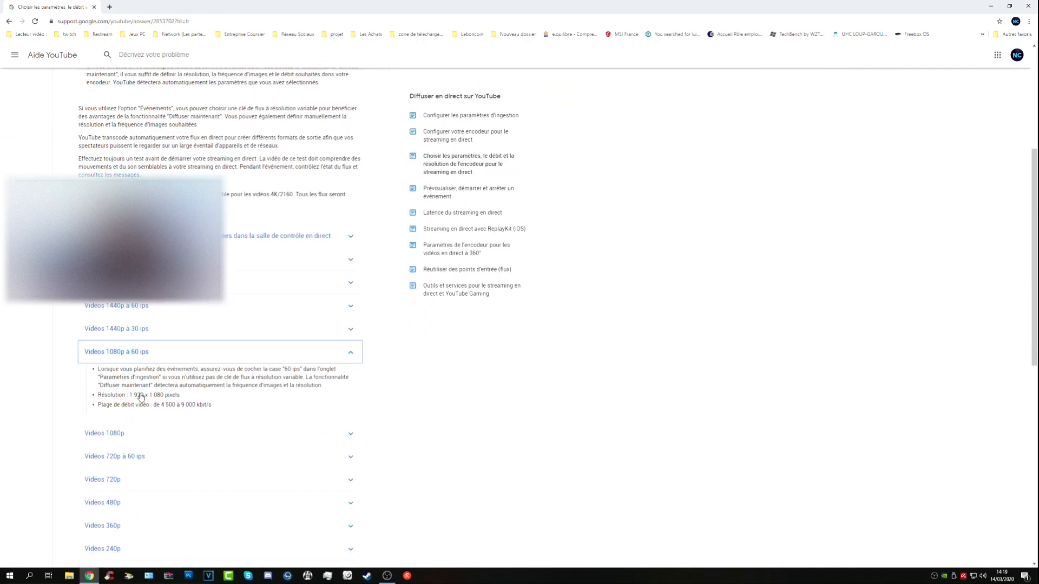
left_click_drag(126, 395, 160, 405)
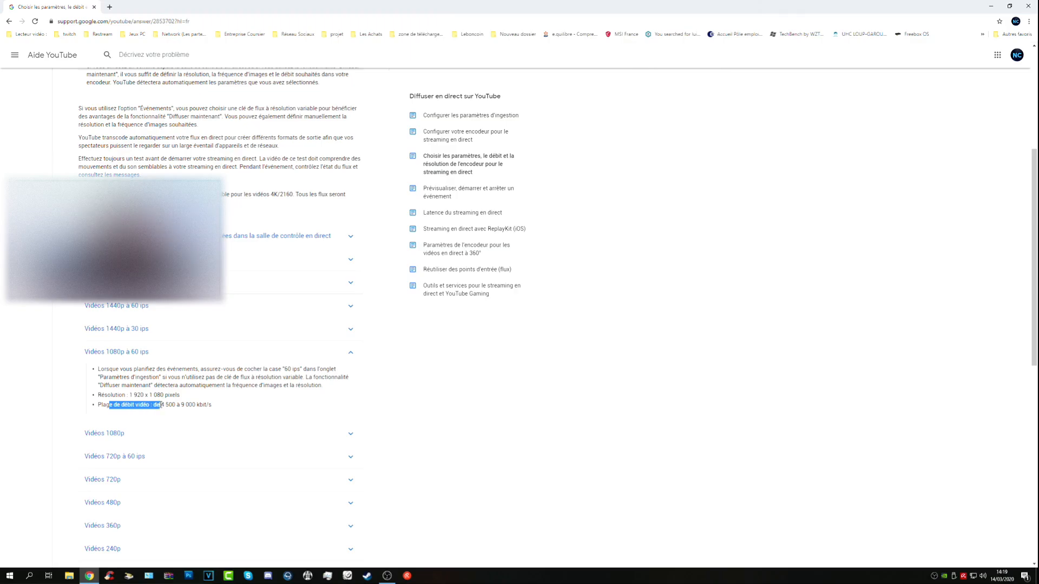
scroll(159, 406, "up", 2)
scroll(158, 407, "up", 3)
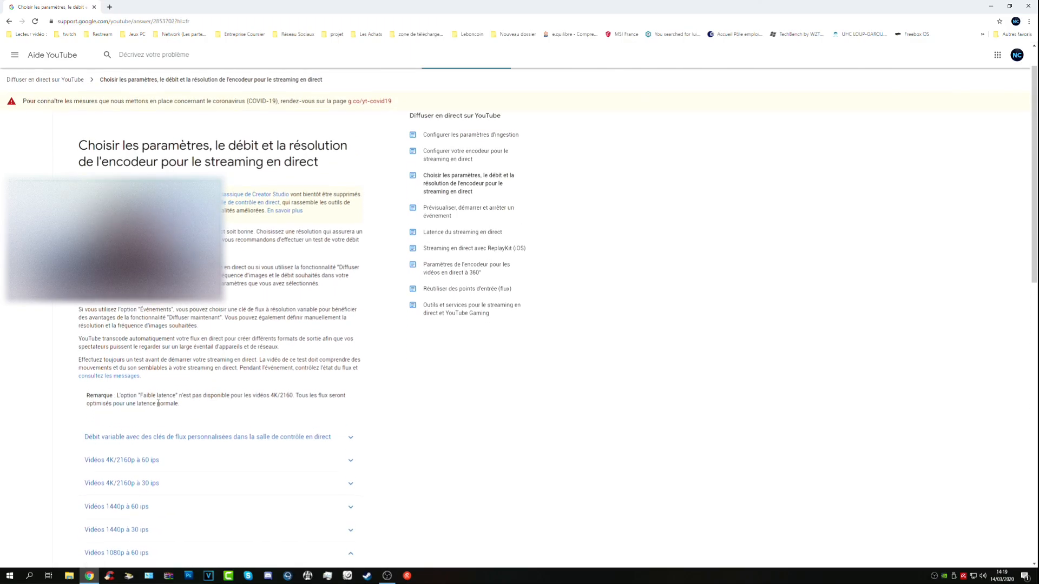
scroll(163, 379, "down", 6)
left_click_drag(161, 324, 205, 326)
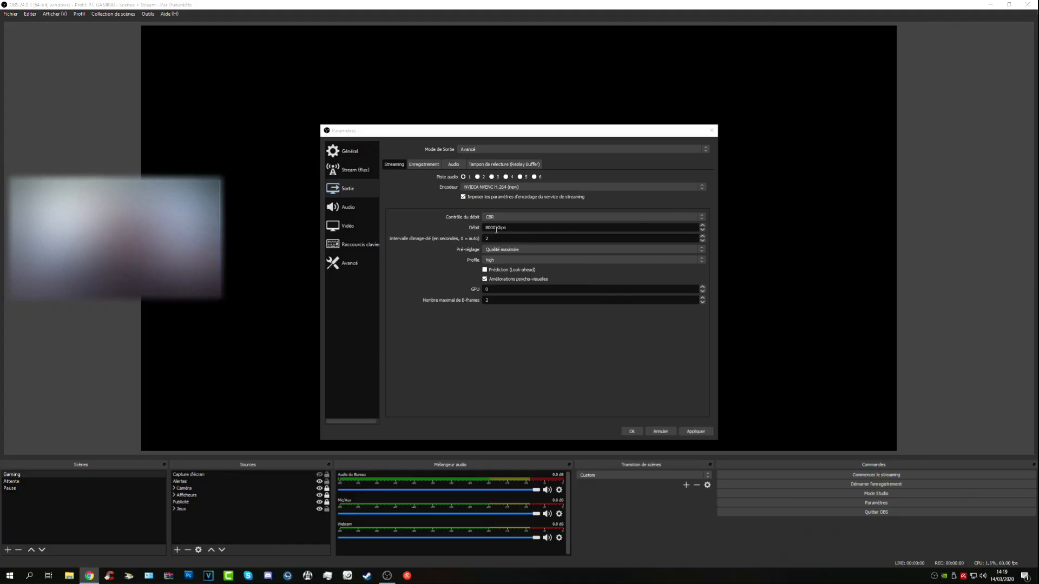
Return to OBS, try VBR as the streaming rate control and switch back to CBR.
left_click(509, 218)
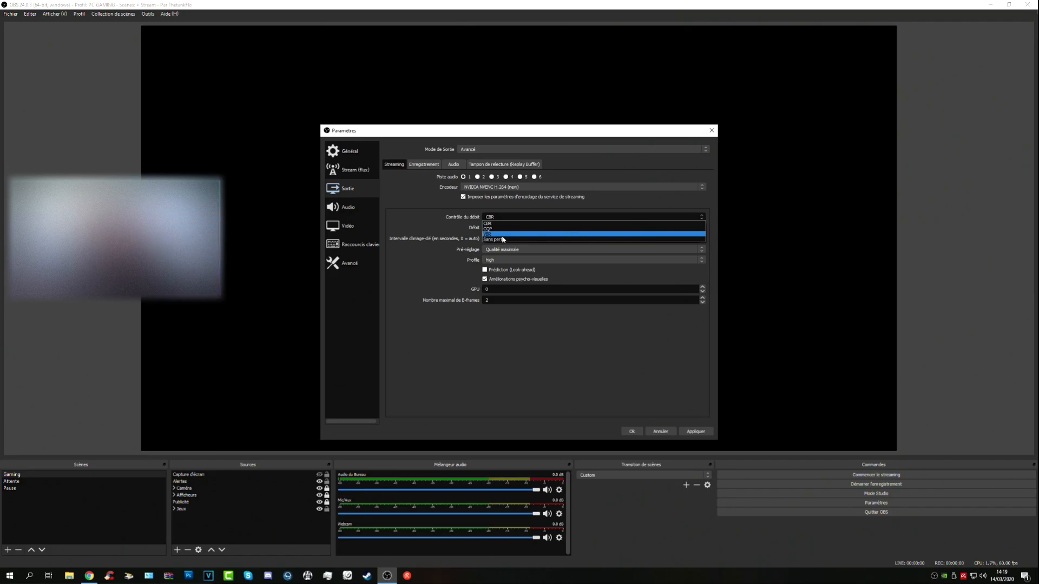
left_click(502, 235)
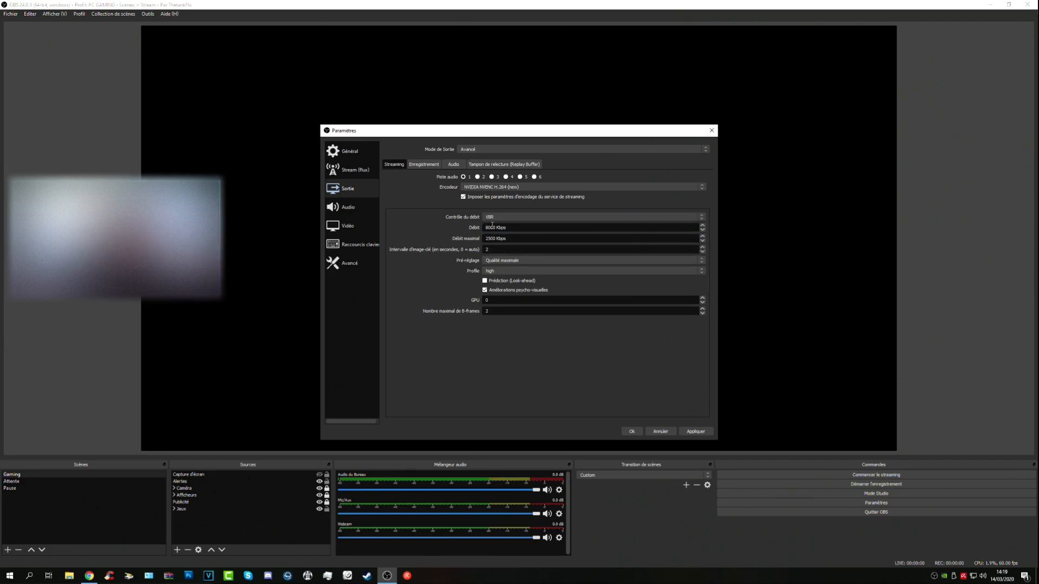
left_click_drag(495, 227, 487, 227)
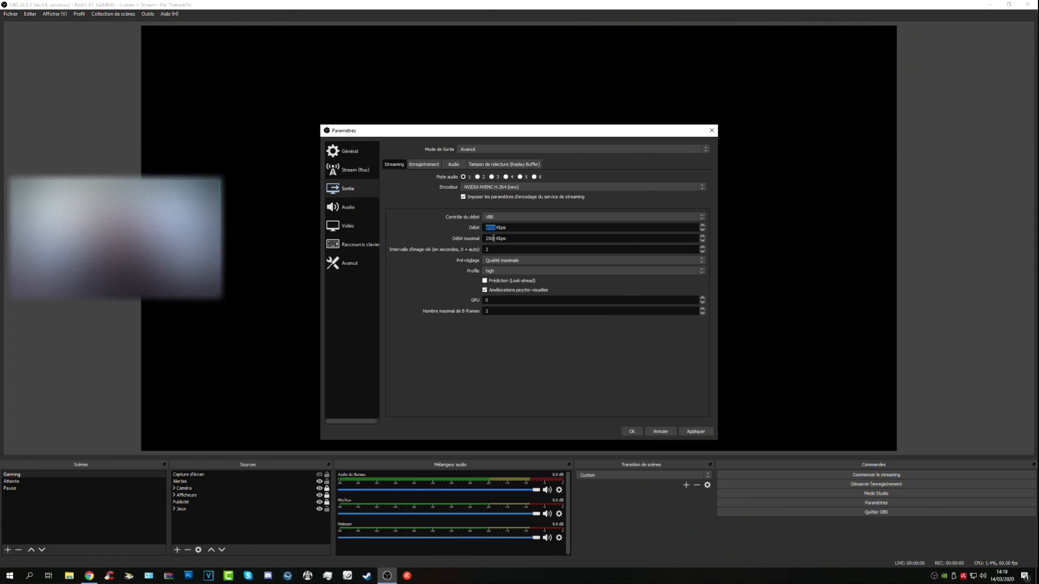
left_click(502, 217)
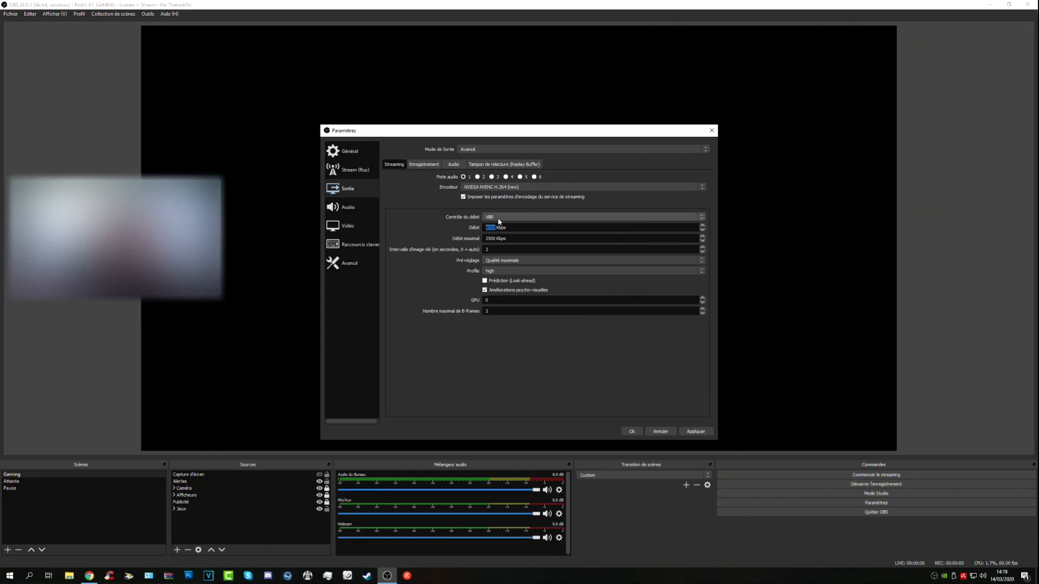
left_click(504, 226)
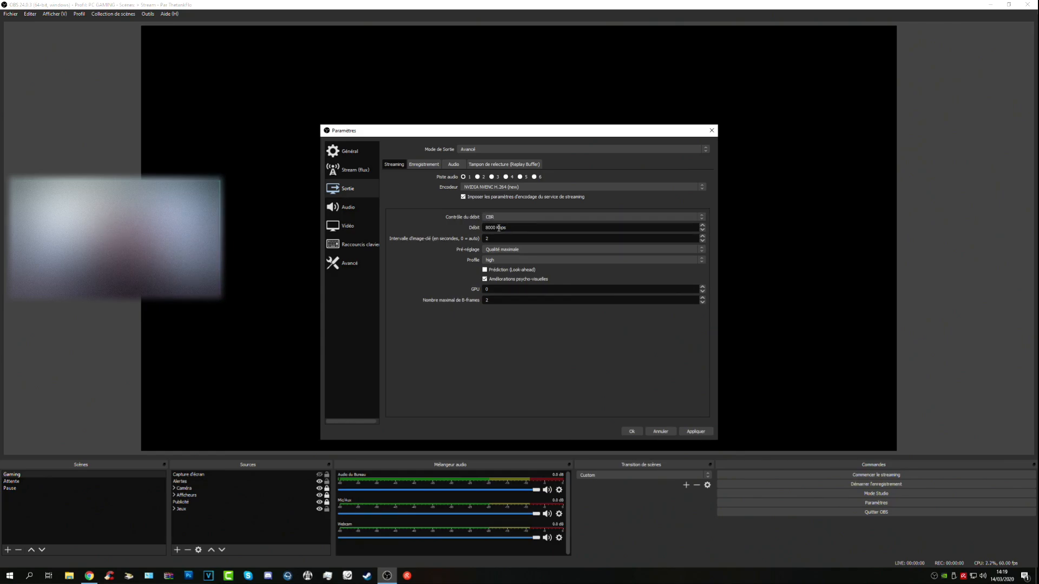
Keep the Qualité maximale preset and the high profile for streaming, and enable Prédiction (Look-ahead).
left_click(495, 252)
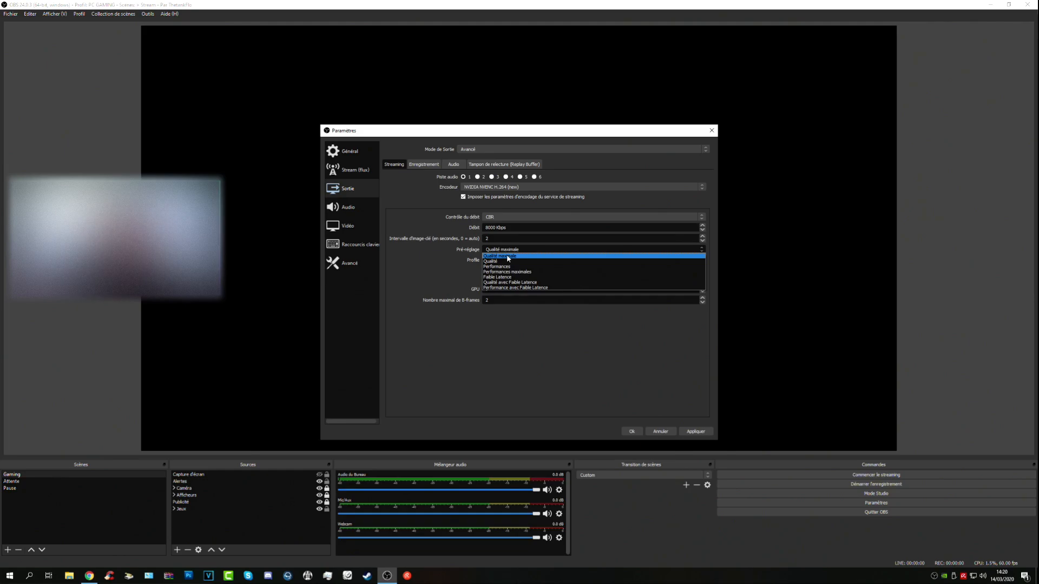
left_click(447, 261)
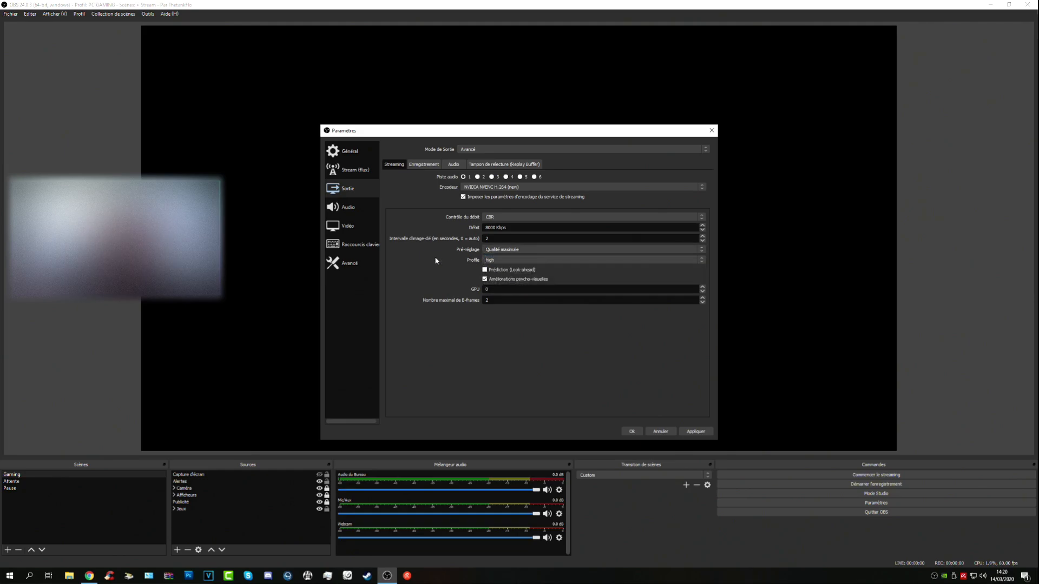
left_click(491, 260)
left_click(495, 267)
left_click(485, 270)
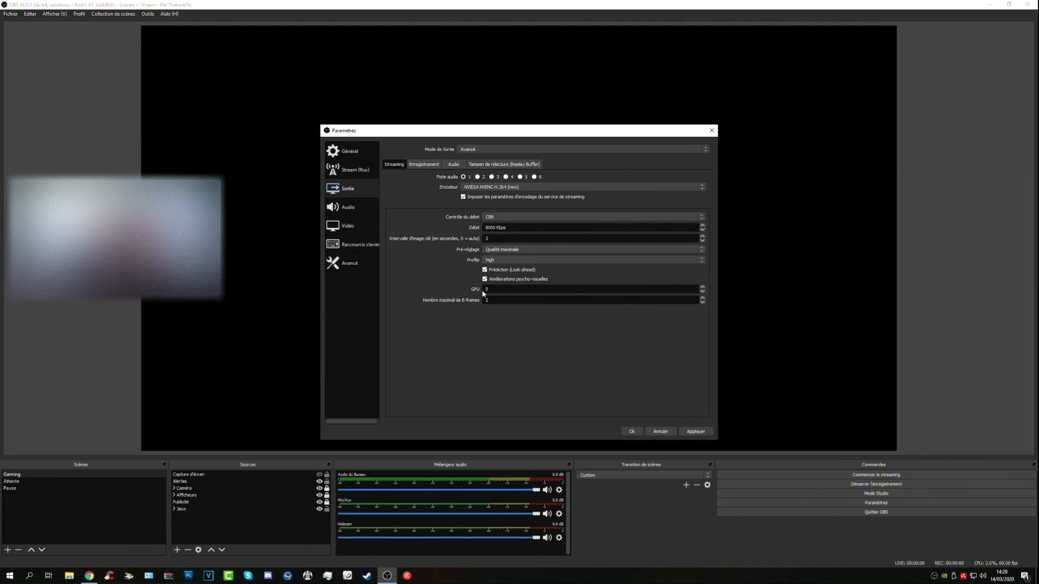
Try raising the streaming encoder's GPU value to 5 and reset it to 0.
left_click(702, 286)
left_click(701, 286)
left_click(702, 287)
left_click(702, 286)
left_click(702, 287)
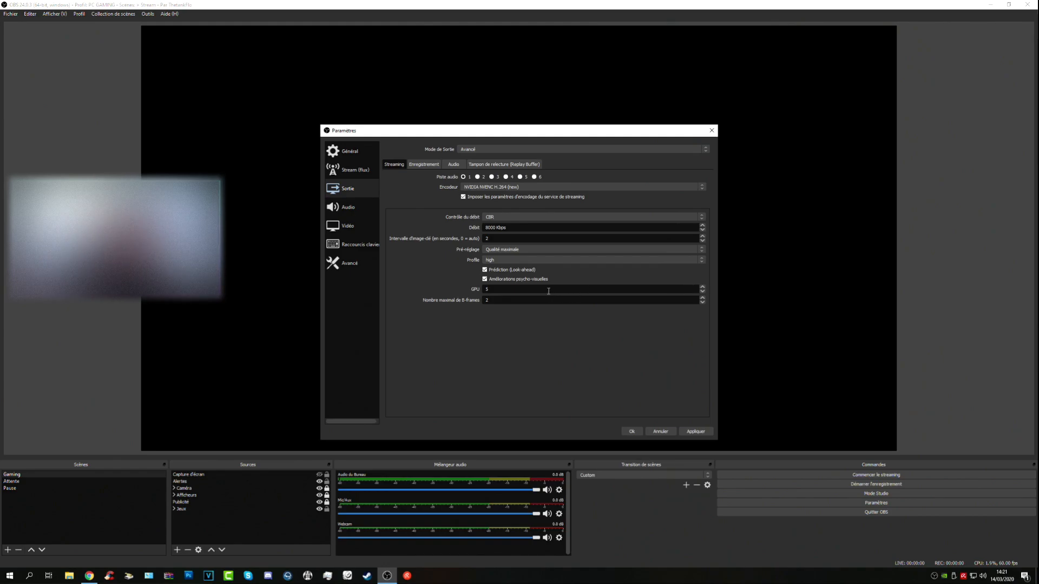
type("0")
left_click(502, 299)
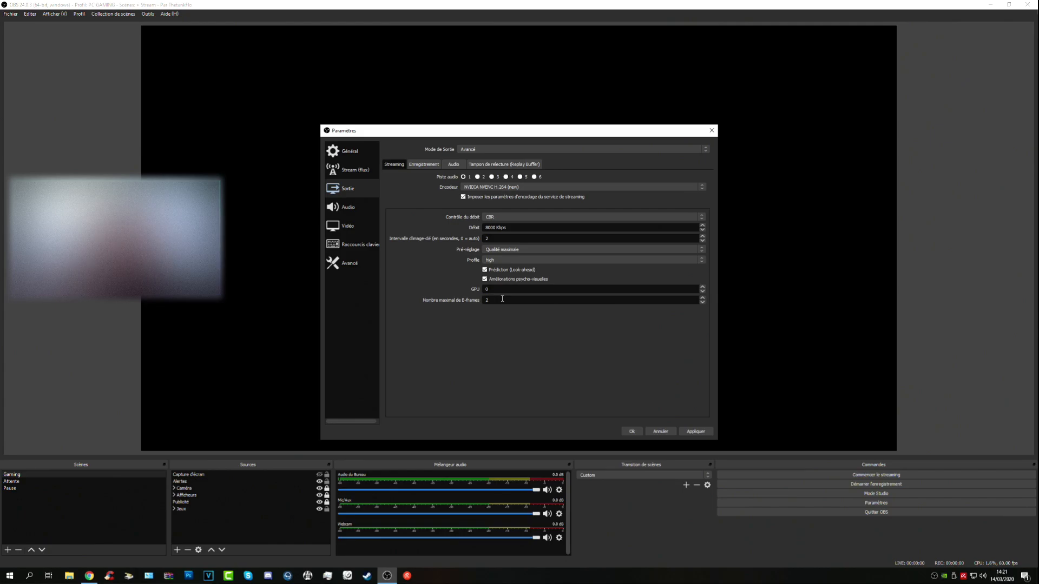
left_click(502, 299)
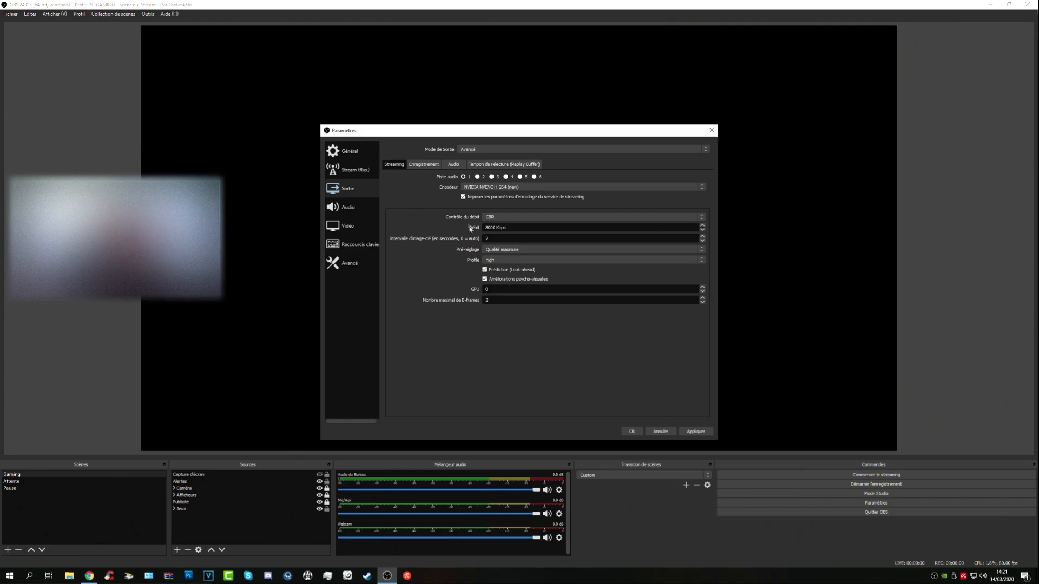
Set the recording encoder to NVIDIA NVENC H.264 (new) with a bitrate of 10000 Kbps.
left_click(428, 166)
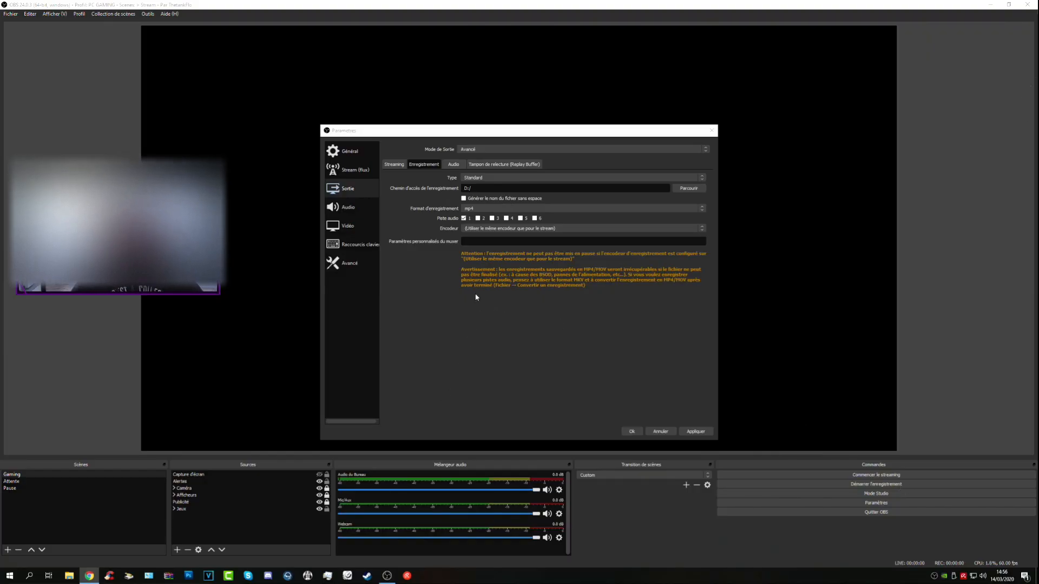
left_click(509, 228)
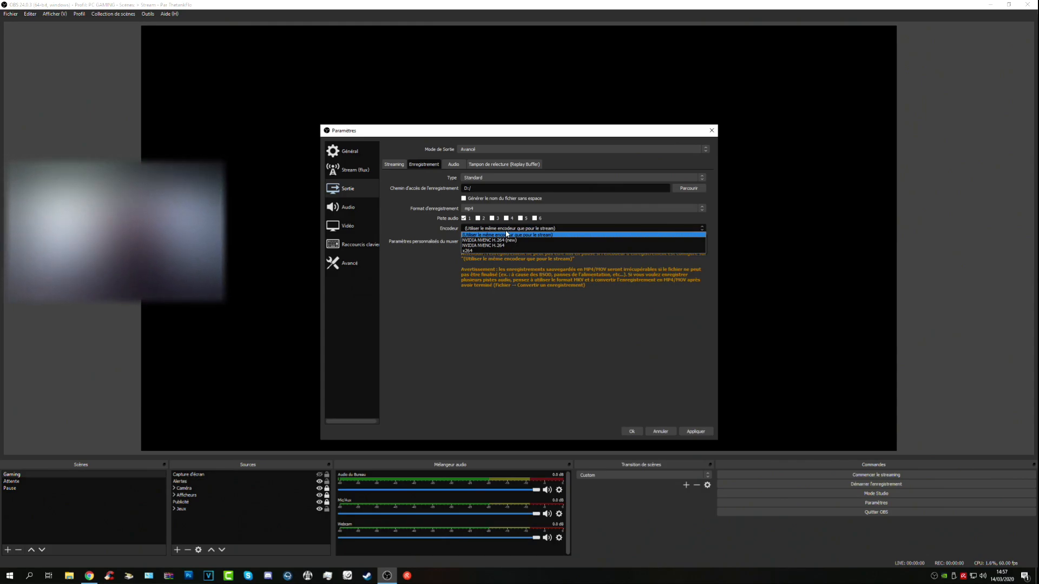
left_click(515, 240)
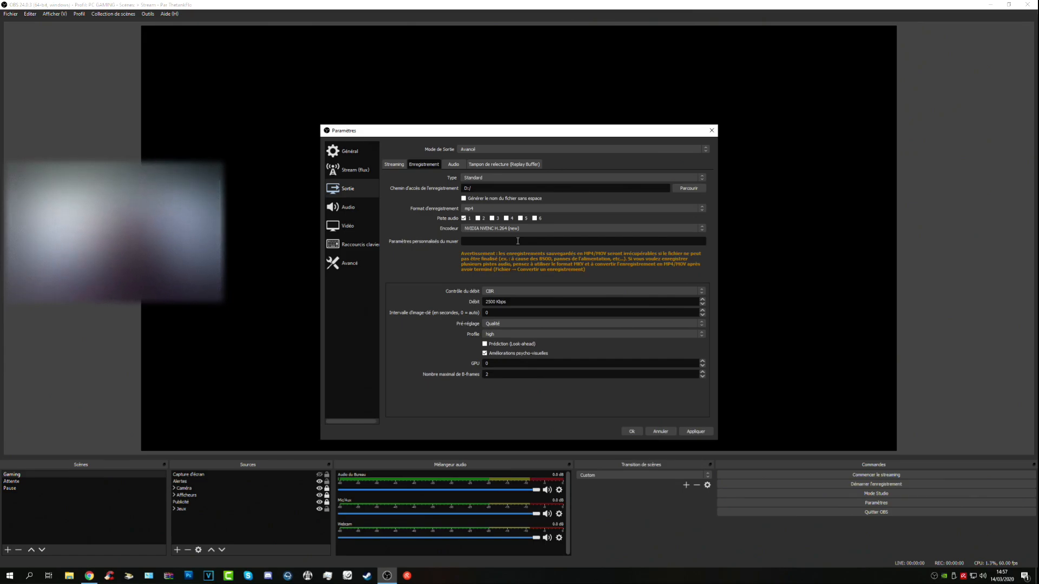
left_click_drag(497, 301, 483, 299)
type("5")
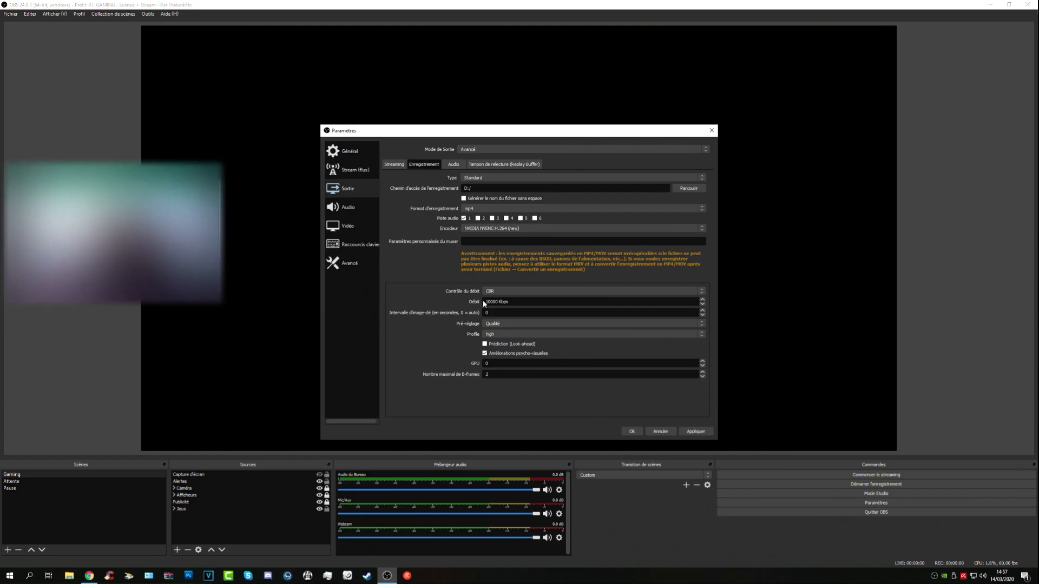
Set the recording preset to Qualité maximale and the keyframe interval to 2 seconds.
left_click(488, 322)
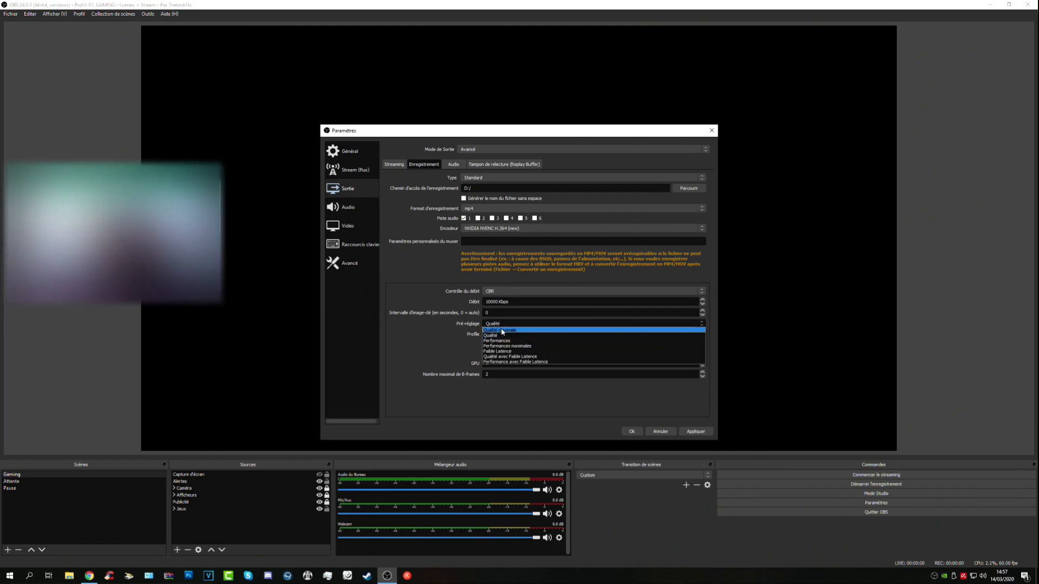
left_click(525, 346)
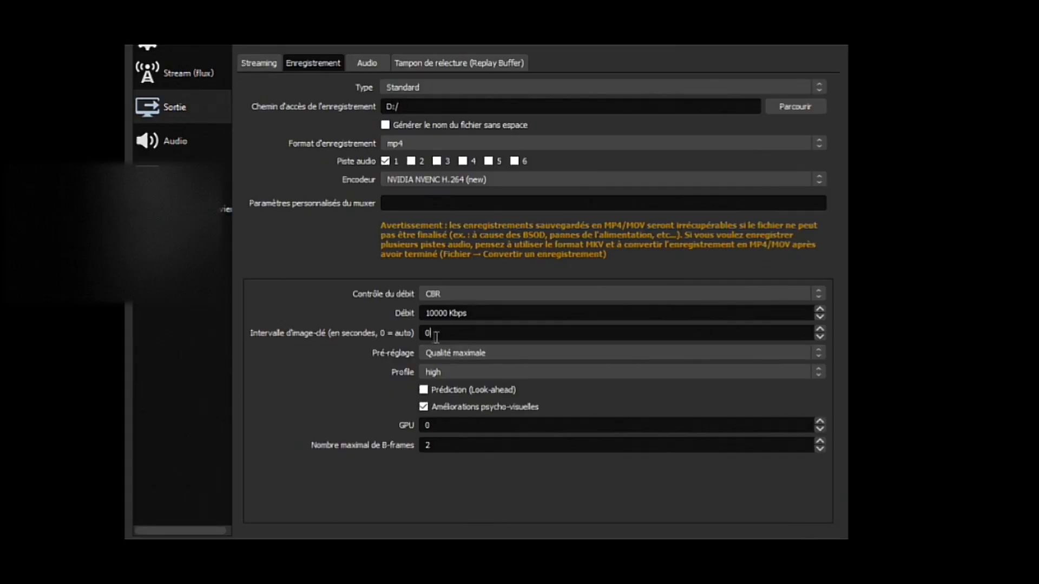
left_click_drag(490, 313, 481, 313)
mouse_move(453, 410)
Enable Prédiction (Look-ahead) for recording, keep the high profile and CBR rate control, and apply the settings.
left_click(460, 376)
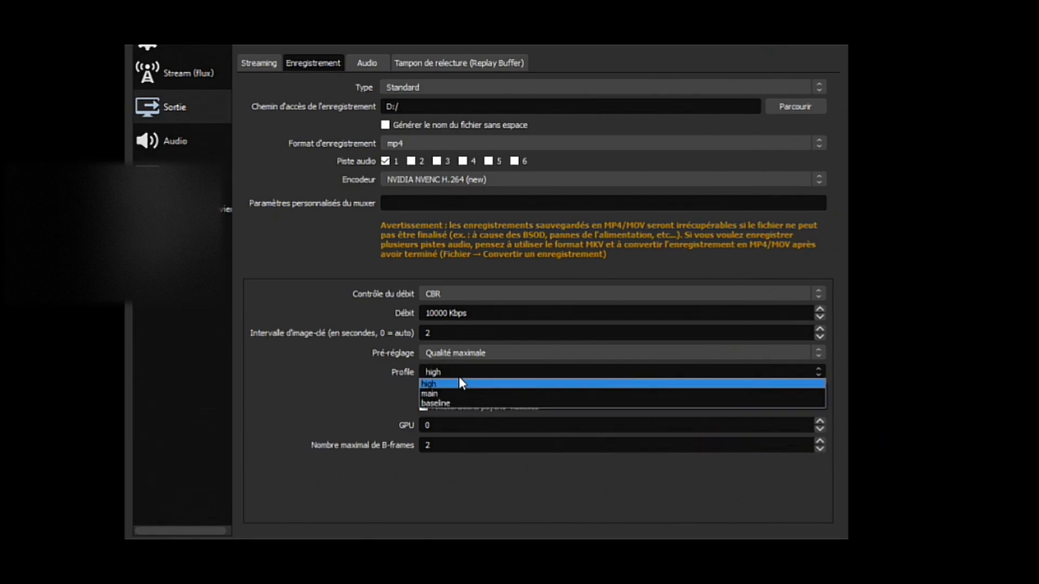
left_click(463, 291)
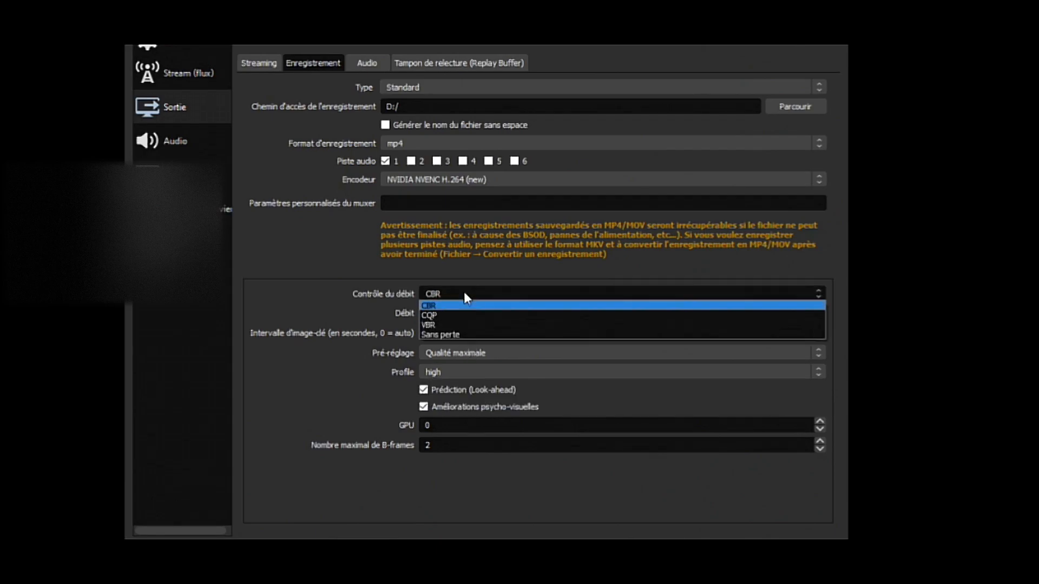
left_click(437, 304)
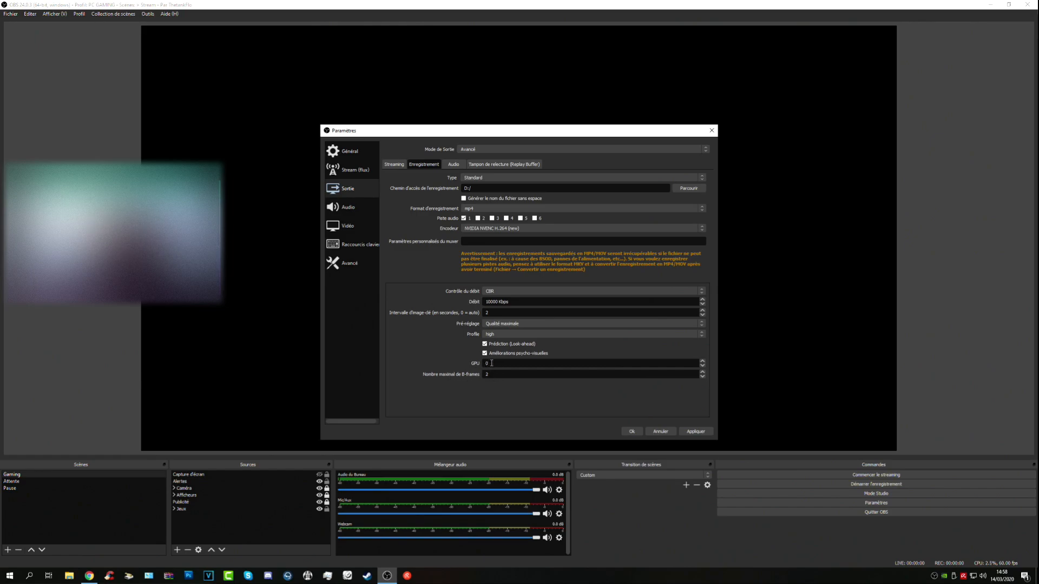
left_click(696, 432)
Check the audio bitrates of the output tracks and open the general audio settings.
left_click(454, 164)
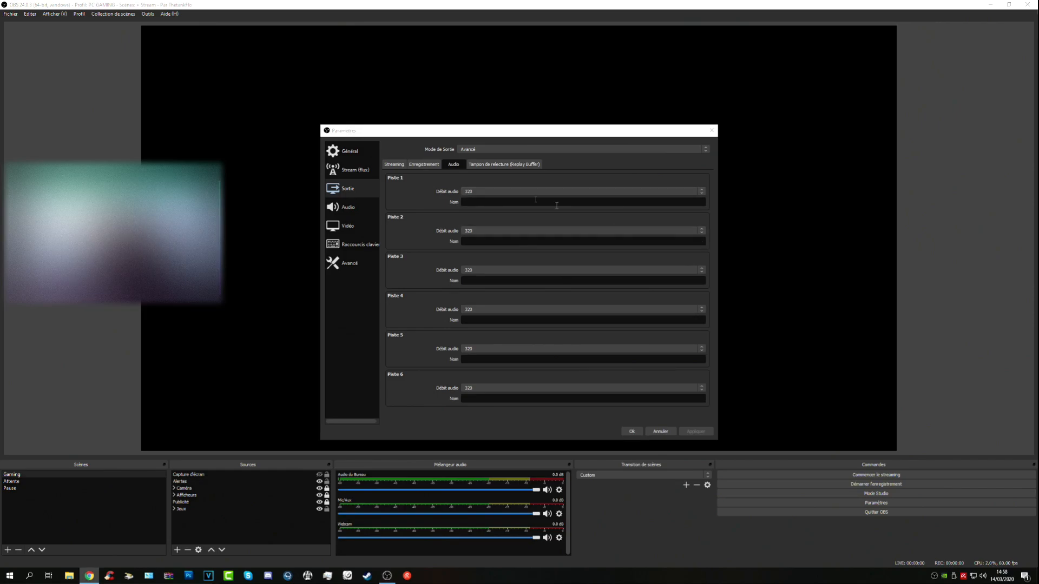
left_click(351, 210)
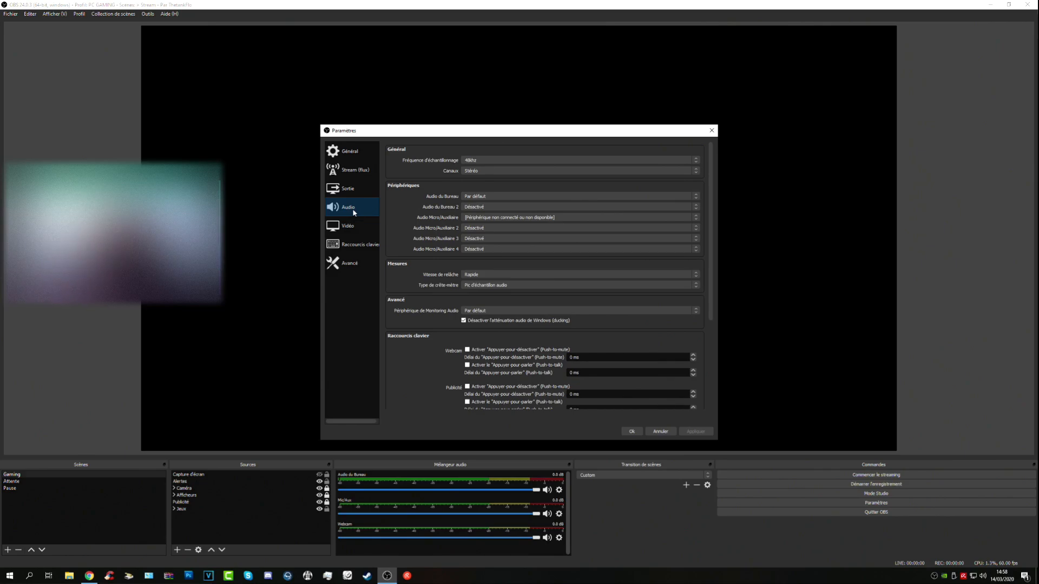
Set the desktop audio device to 4K60 Pro MK.2 (NVIDIA High Definition Audio) and check the available microphone devices.
left_click(466, 198)
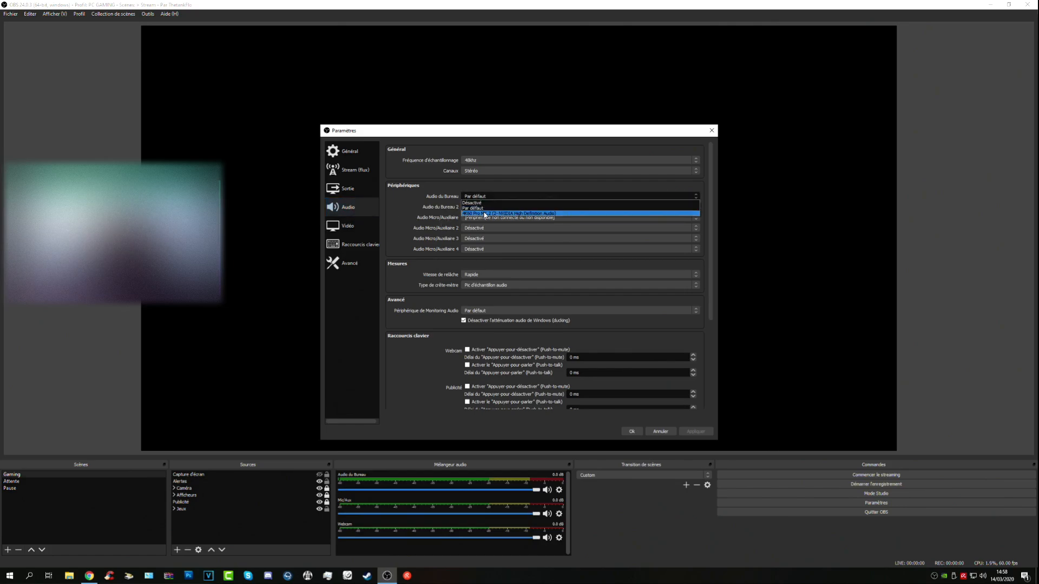
left_click(485, 213)
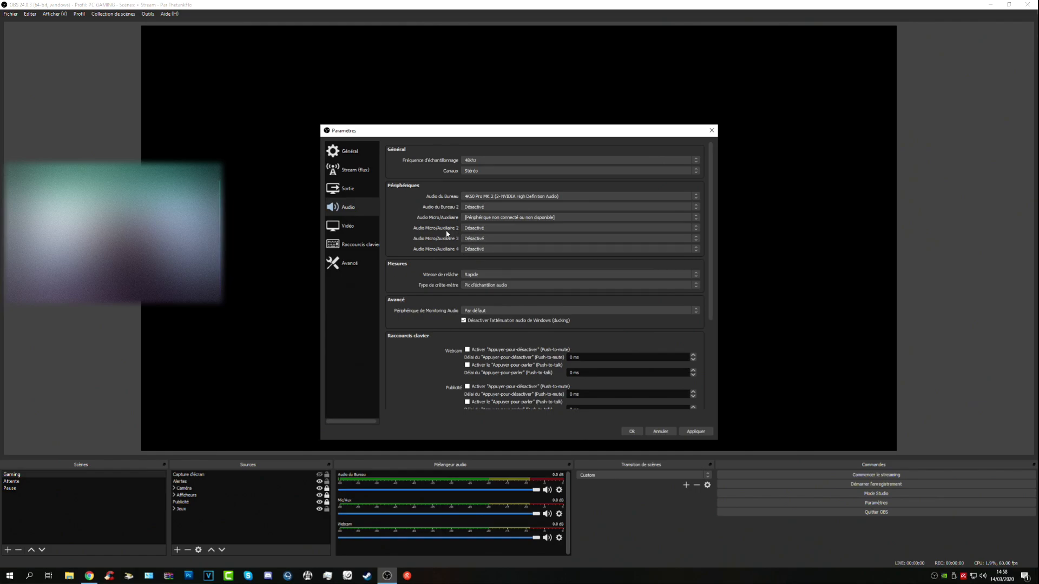
left_click(469, 217)
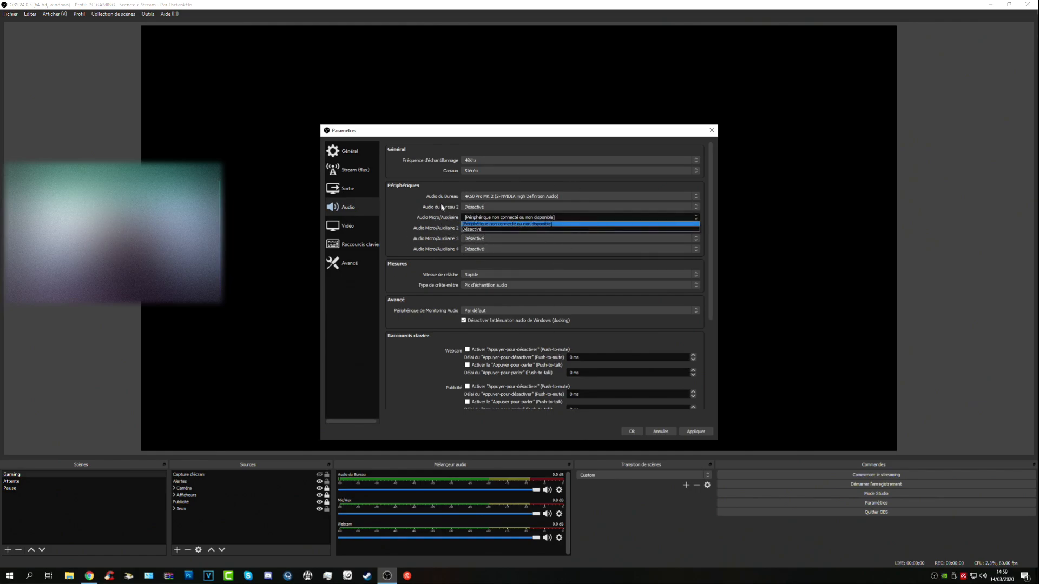
In the video settings, switch the frame rate mode to Valeurs entières pour le débit d'images (FPS).
left_click(351, 230)
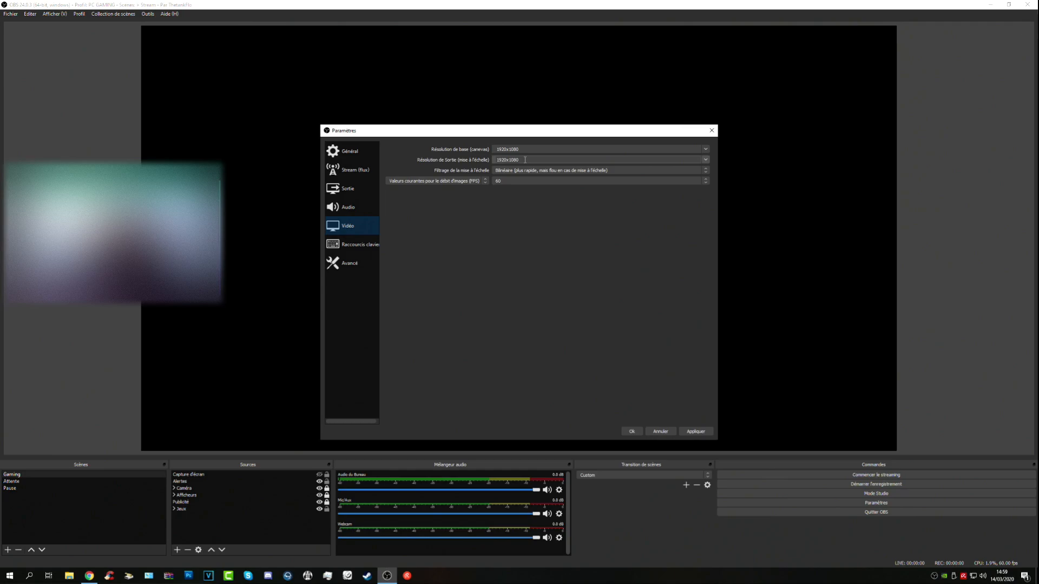
left_click(471, 181)
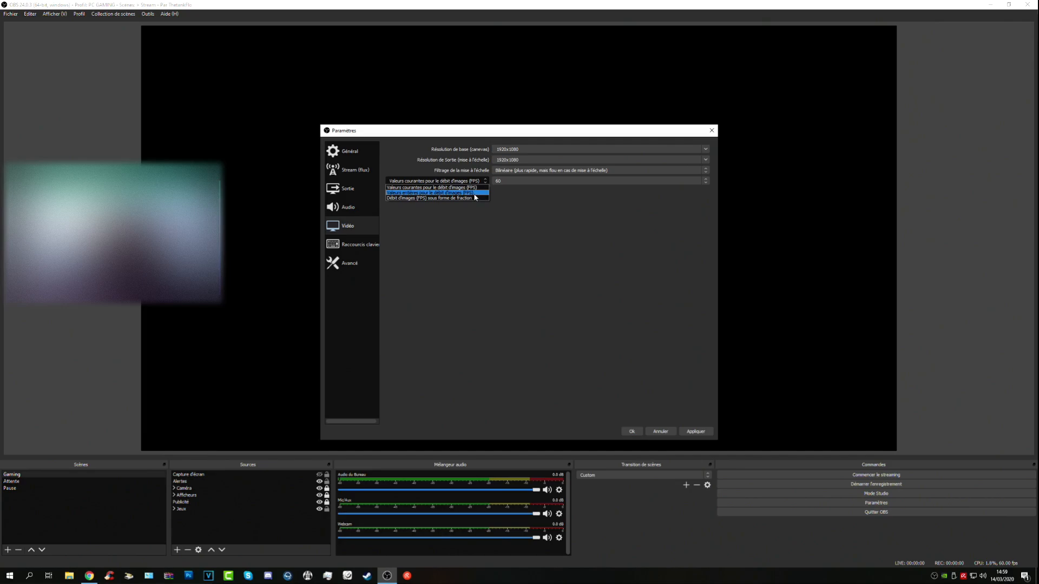
left_click(475, 194)
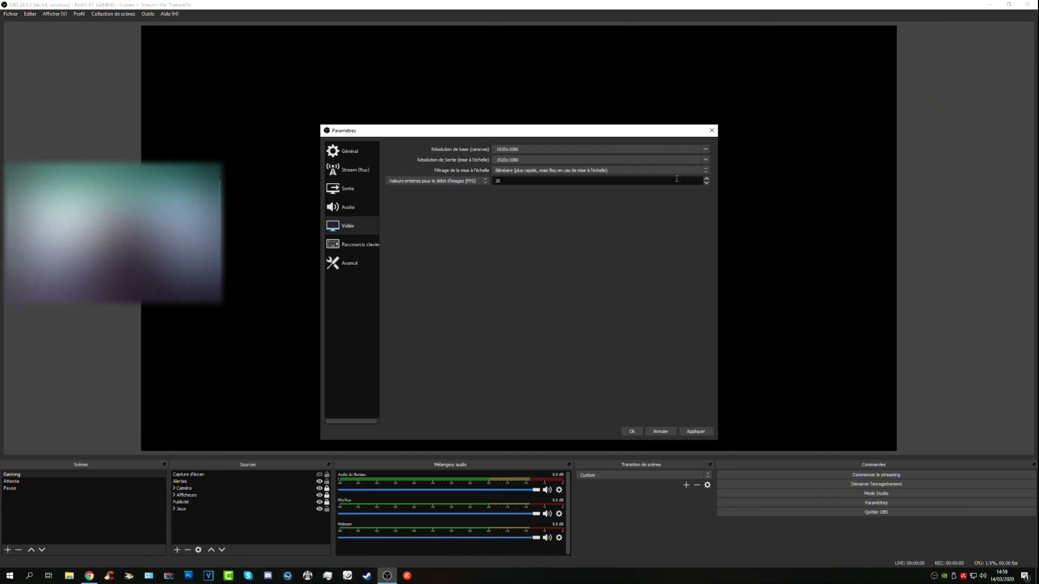
Try integer frame rate values of 33 and 120 FPS.
left_click(707, 179)
type("33")
type("120")
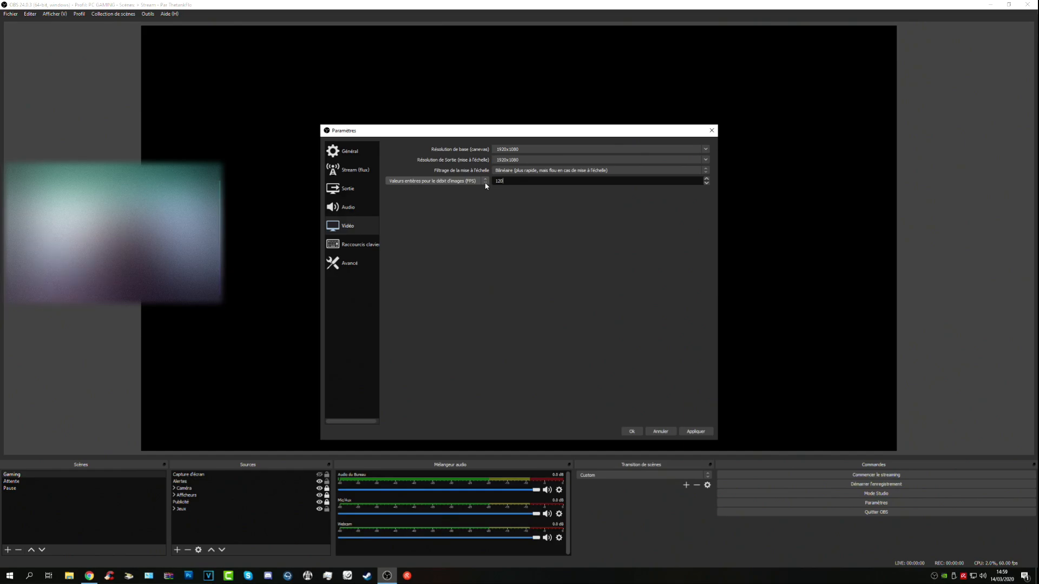
Set the frame rate to 60 FPS and the scaling filter to Lanczos (36 échantillons), and apply the settings.
double_click(495, 183)
type("60")
left_click(512, 170)
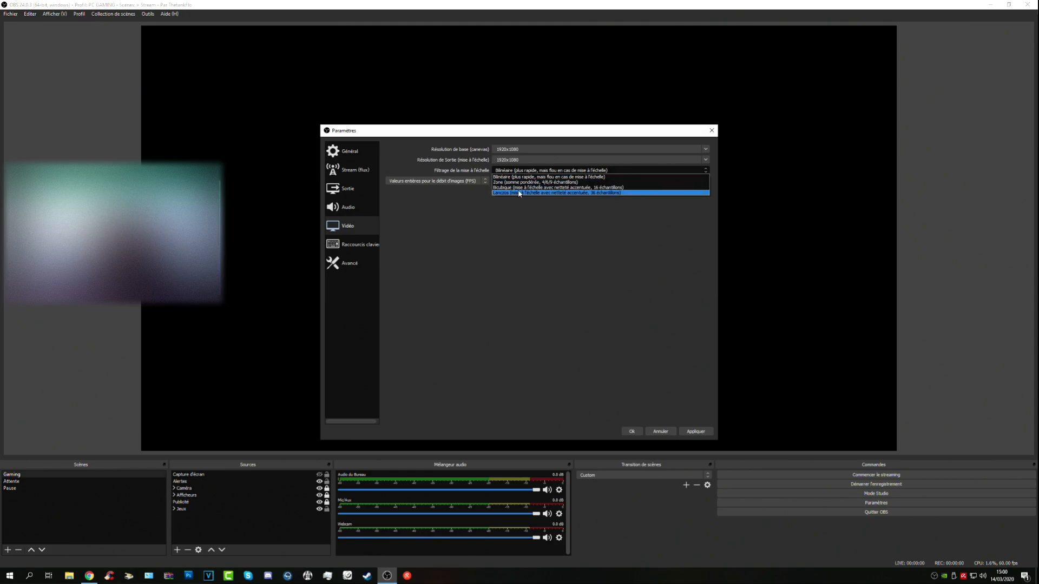
left_click(520, 192)
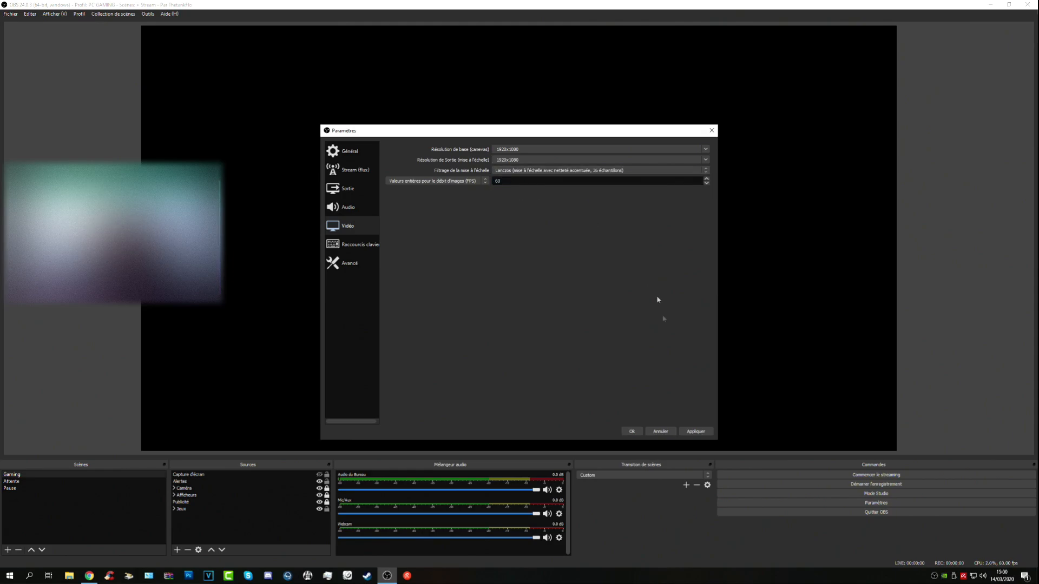
left_click(696, 432)
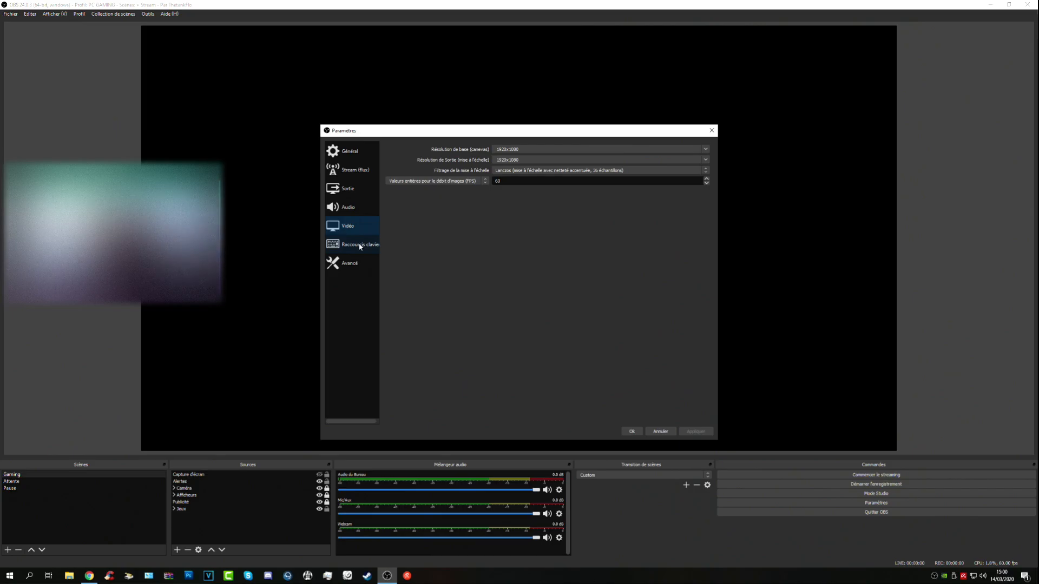
Open the advanced settings.
left_click(359, 264)
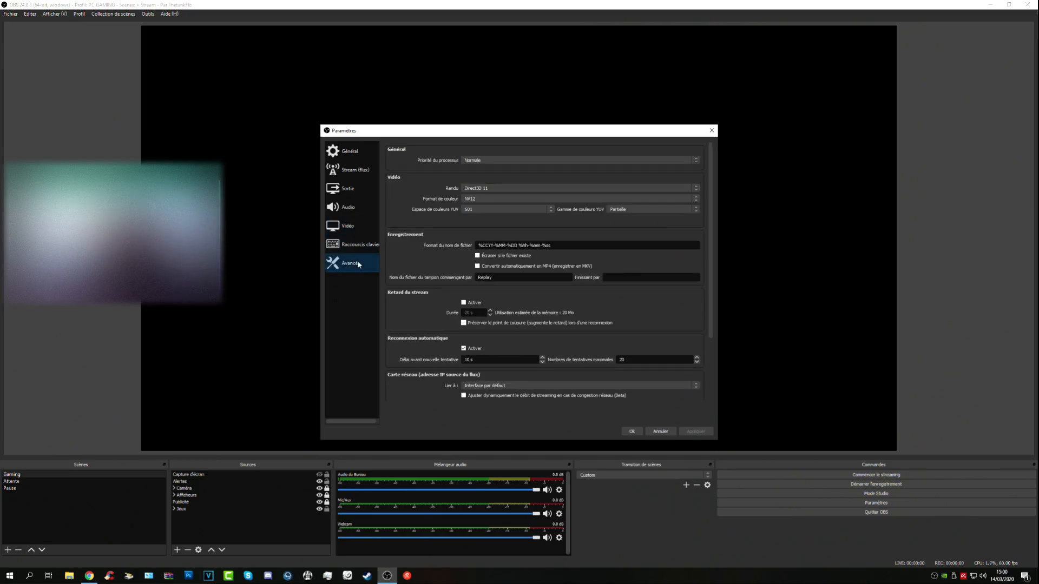